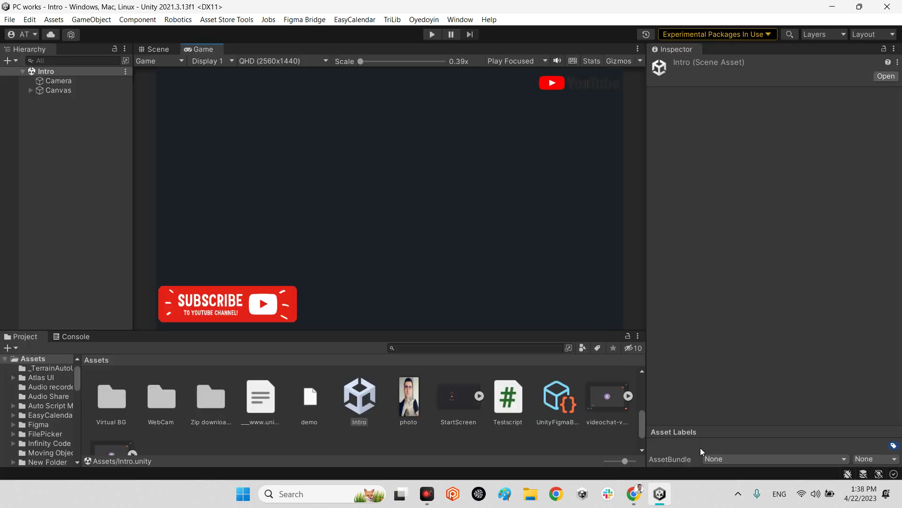
Download the UnityMeshSimplifier GitHub repository as a ZIP archive
click(634, 493)
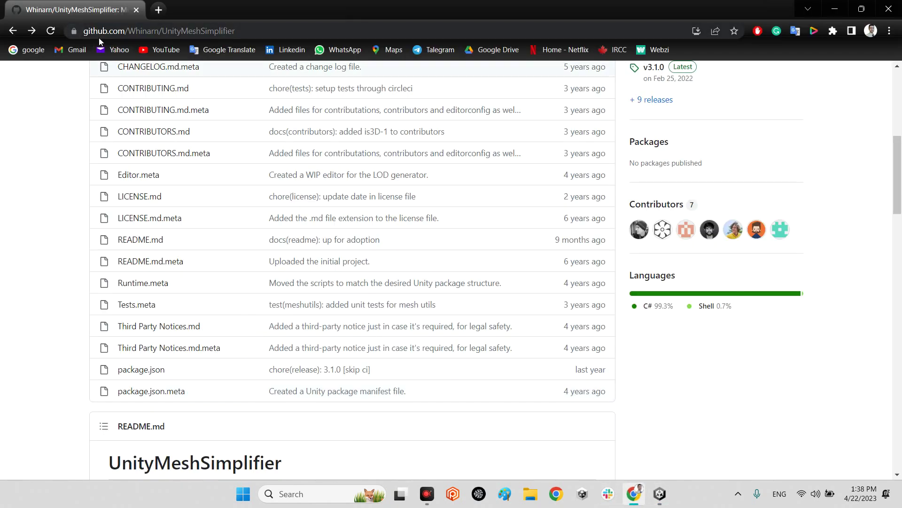
scroll(164, 150, up, 8)
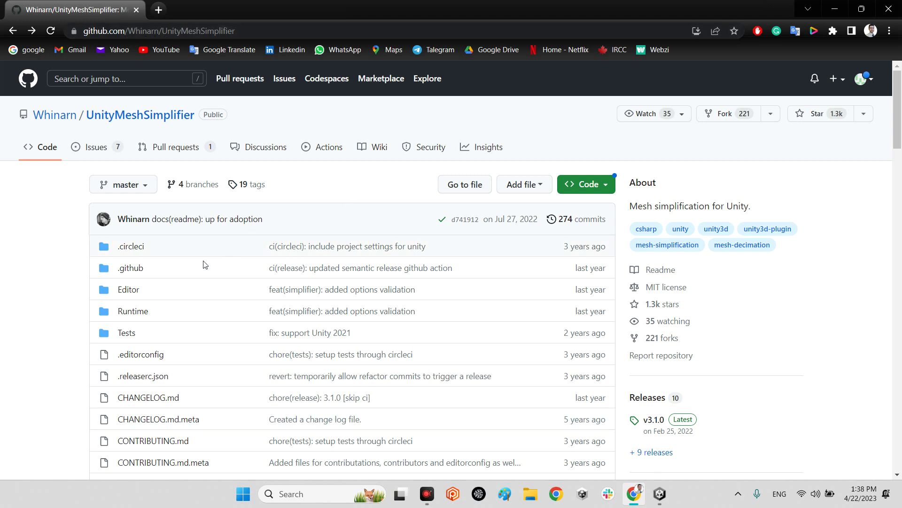
click(597, 186)
click(437, 370)
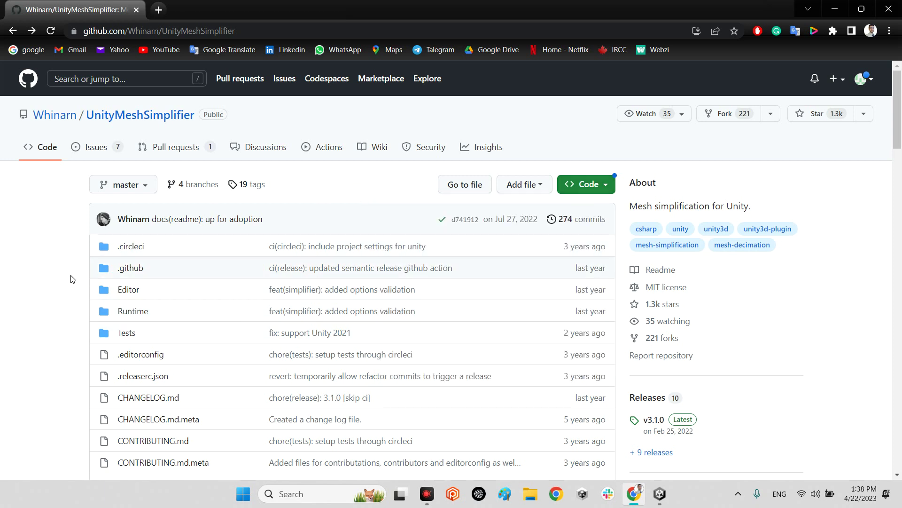
click(664, 499)
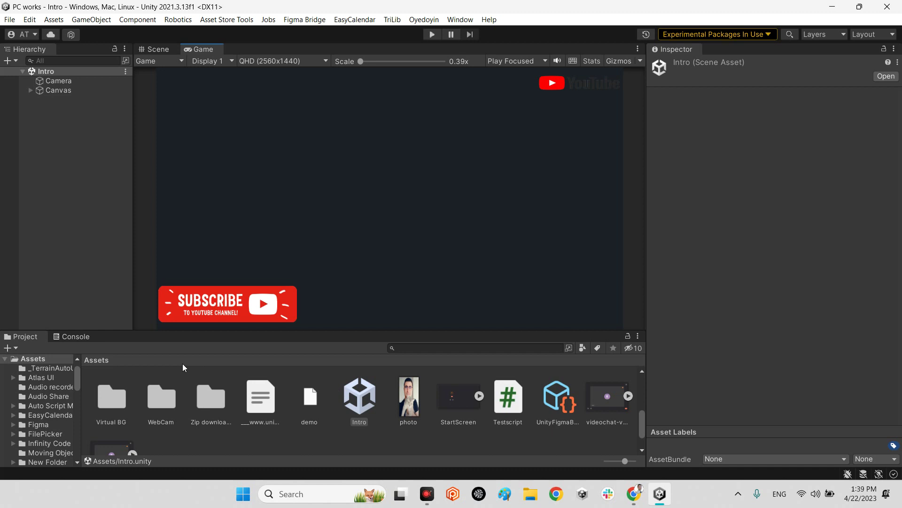
scroll(282, 406, up, 2)
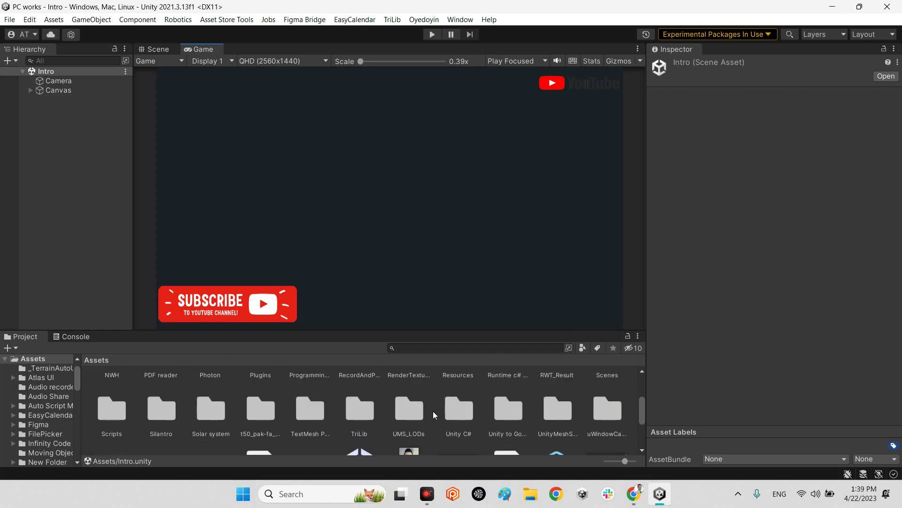
click(562, 434)
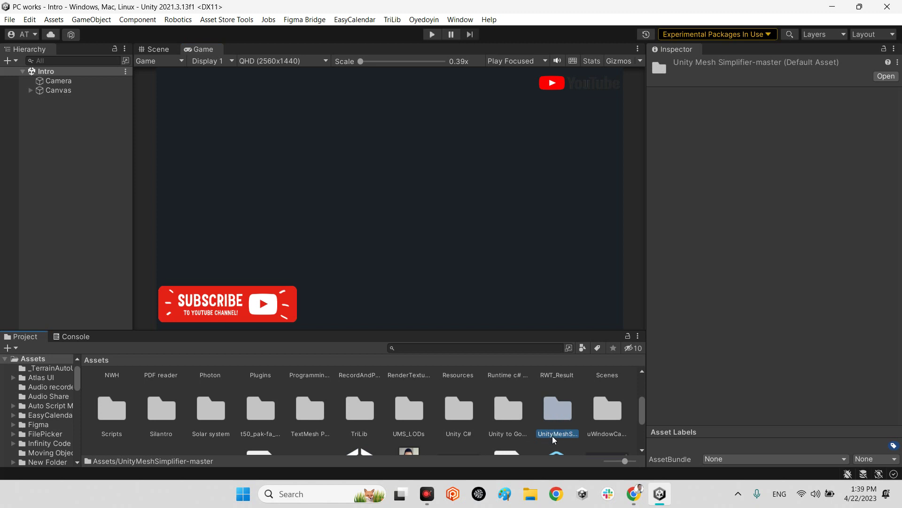
double_click(565, 433)
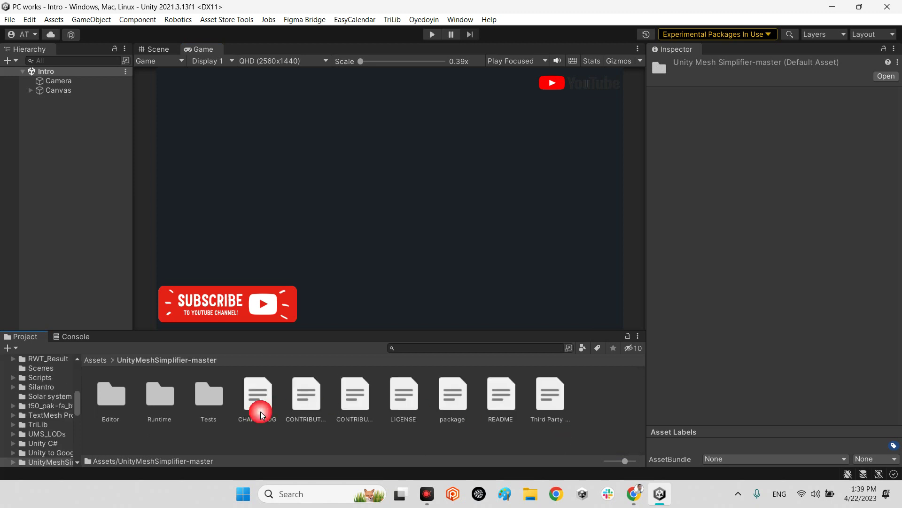
double_click(170, 392)
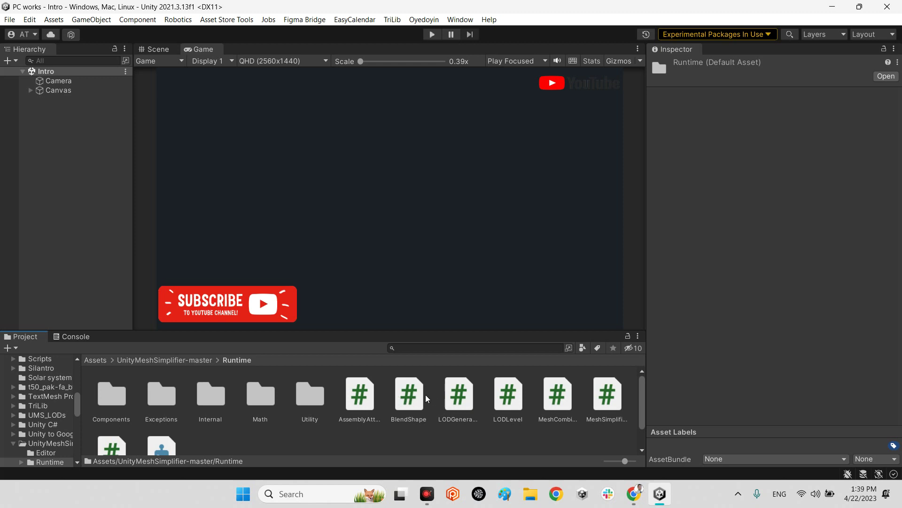
scroll(410, 408, down, 1)
scroll(410, 408, up, 1)
click(163, 361)
Create a new Basic (Built-in) scene and drag the F-14D_Final model into it
click(96, 360)
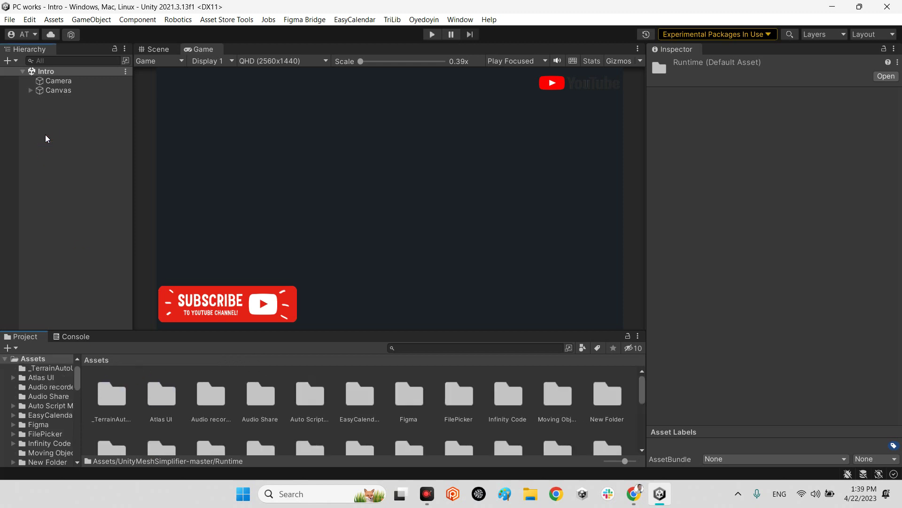
key(ctrl+n)
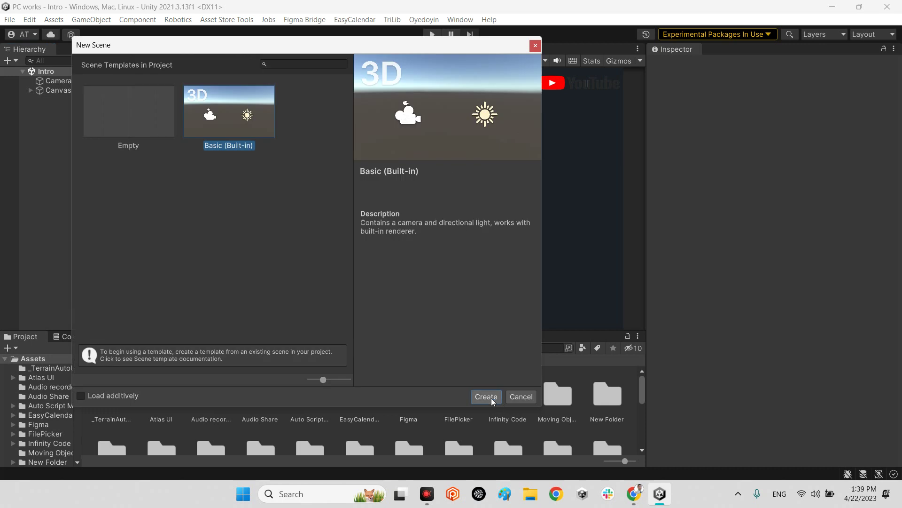
click(488, 396)
click(443, 351)
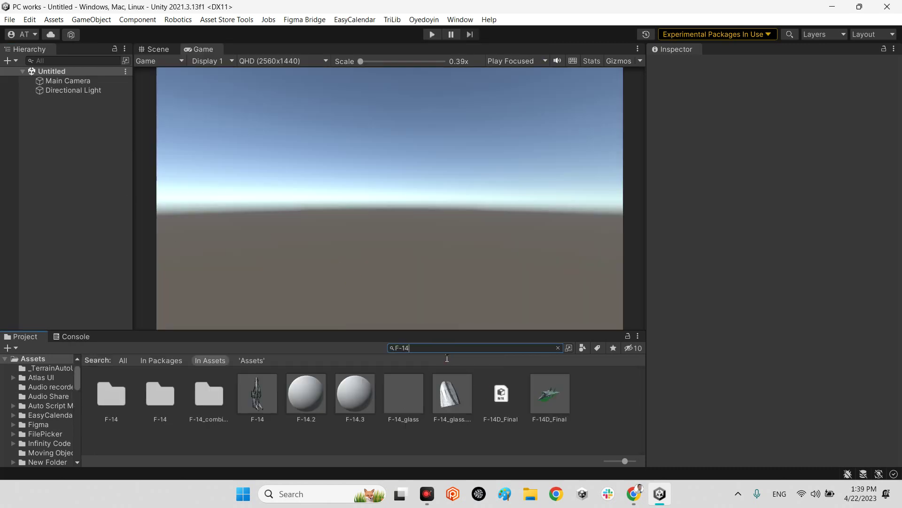
drag(550, 394, 71, 198)
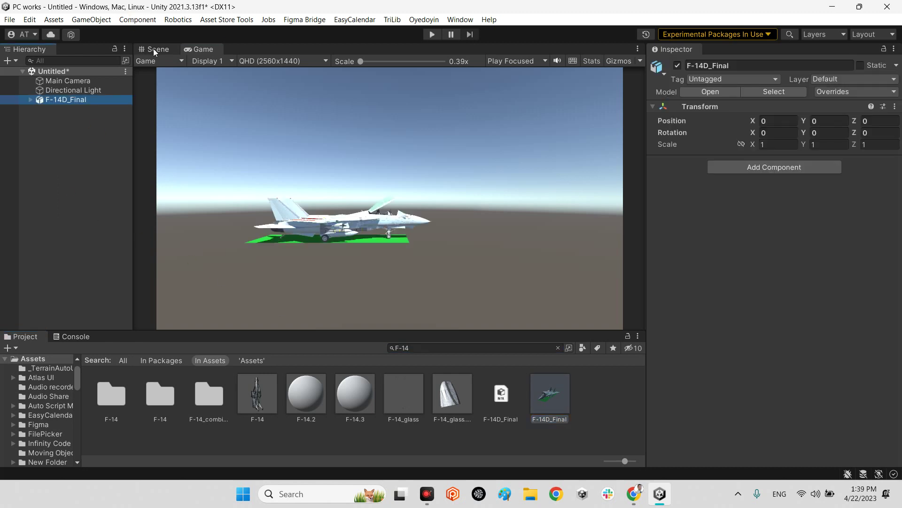
Duplicate F-14D_Final's child mesh 'default' and rename the copy F-14
click(158, 49)
click(83, 205)
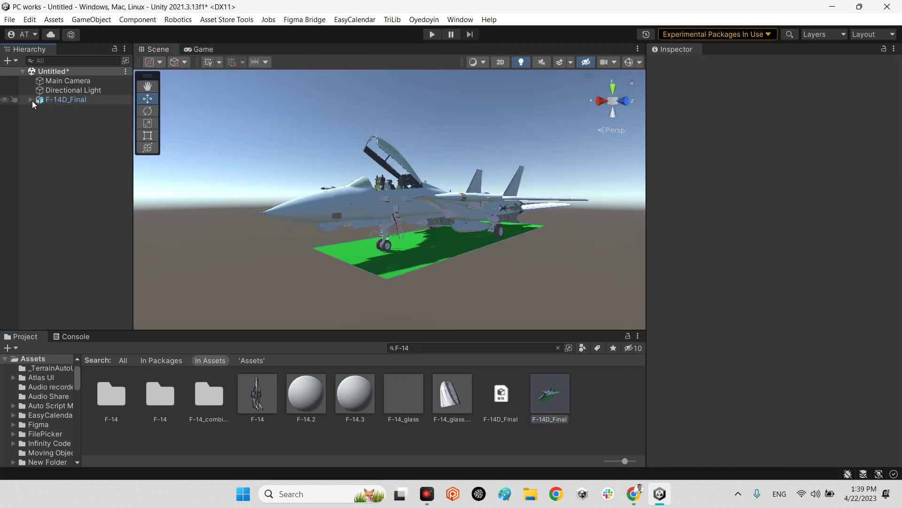
click(31, 100)
click(47, 110)
key(ctrl+d)
click(66, 100)
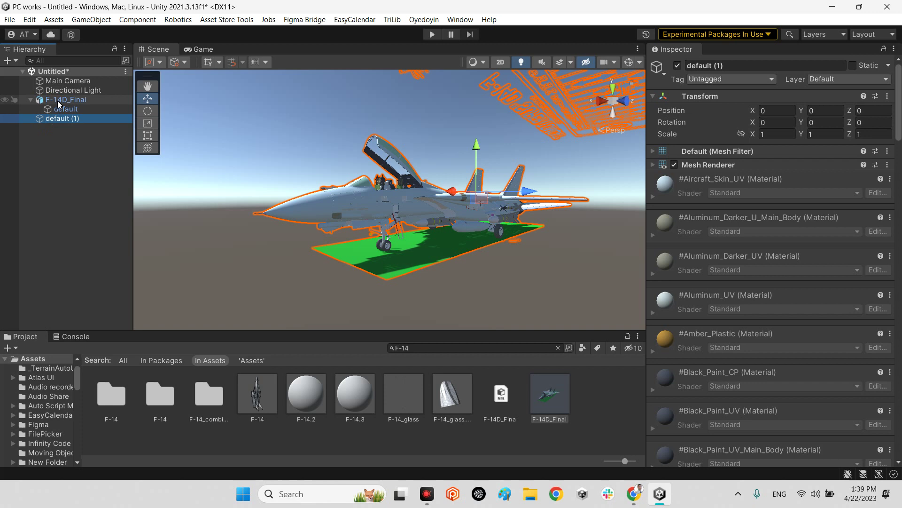
drag(62, 101, 29, 105)
key(ctrl+c)
click(62, 120)
key(F2)
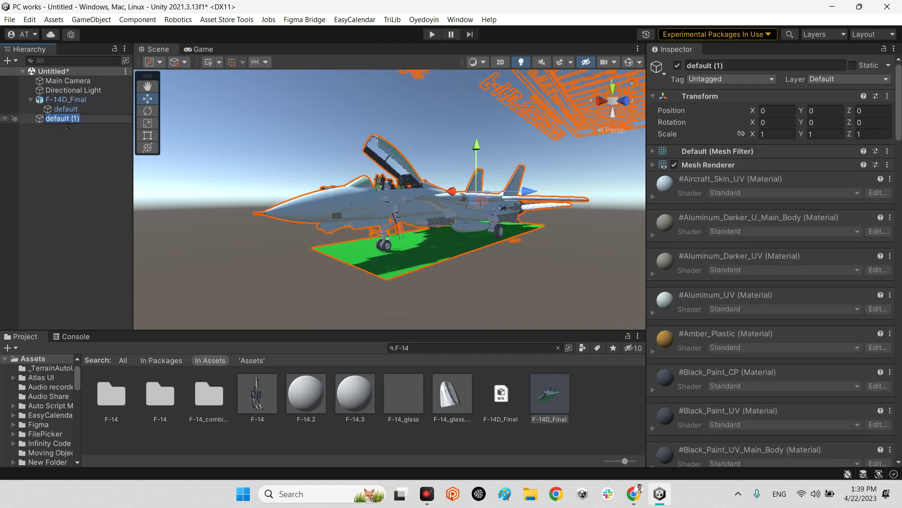
key(ctrl+v)
key(Return)
Delete the original F-14D_Final object, leaving only the F-14 mesh
click(71, 100)
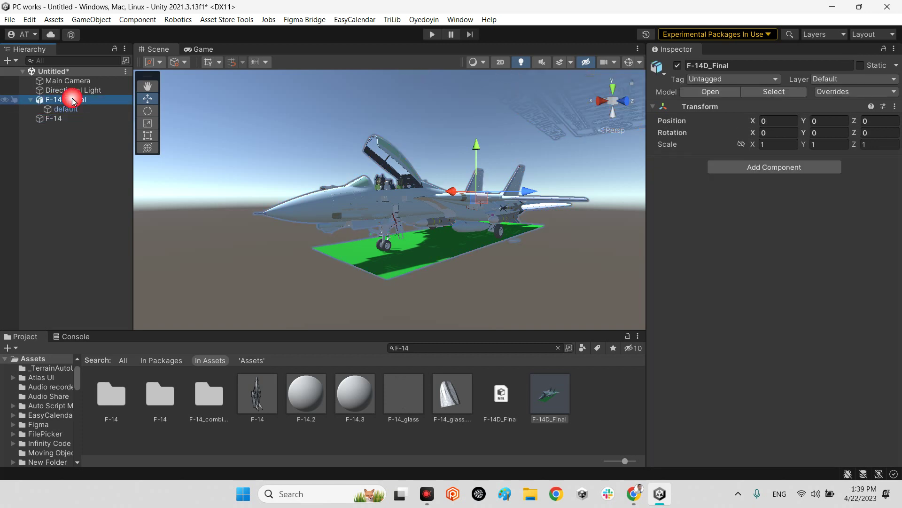
key(Delete)
click(72, 100)
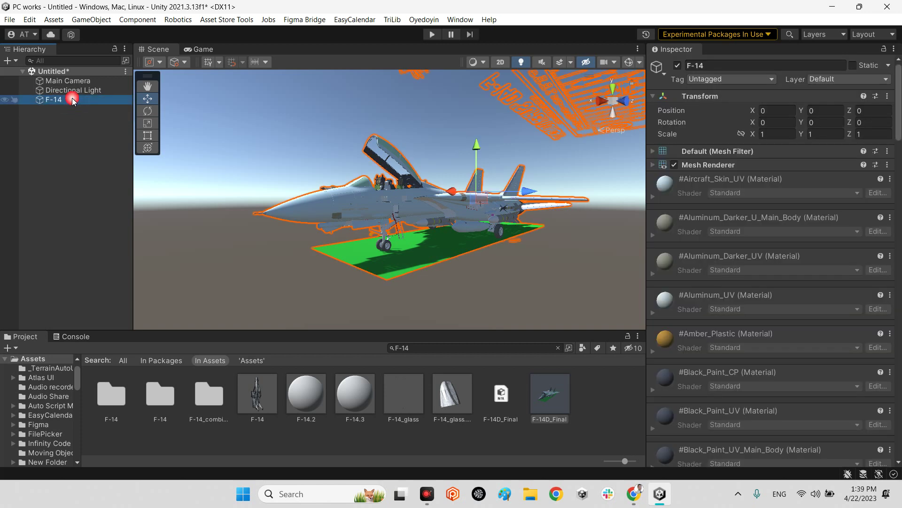
click(79, 200)
Fly the Scene view around and into the F-14 jet to inspect it
right_drag(395, 228, 408, 221)
key(w)
alt+drag(408, 221, 449, 226)
key(w)
right_drag(449, 226, 193, 289)
key(d)
key(a)
alt+drag(193, 290, 428, 260)
key(s)
right_drag(427, 260, 399, 240)
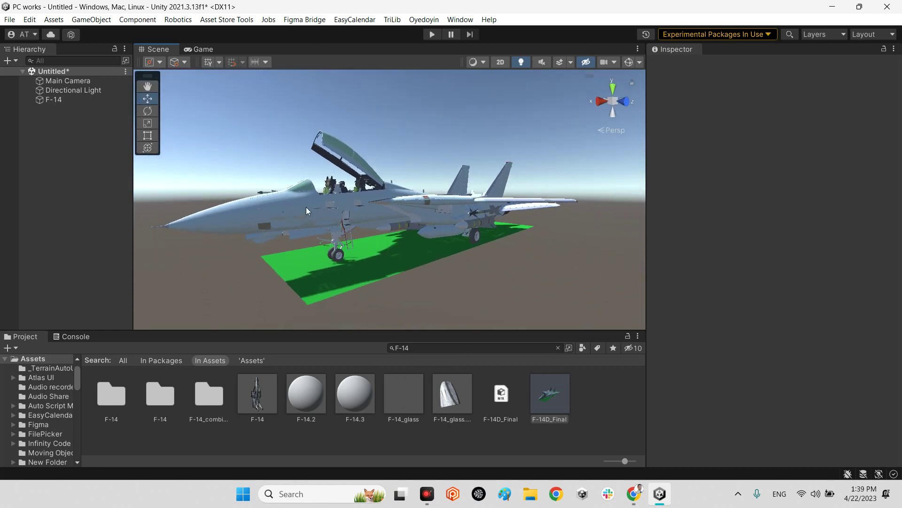
Add an LOD Generator Helper to F-14, with levels at quality 1, 0.65 and 0.4225
click(51, 99)
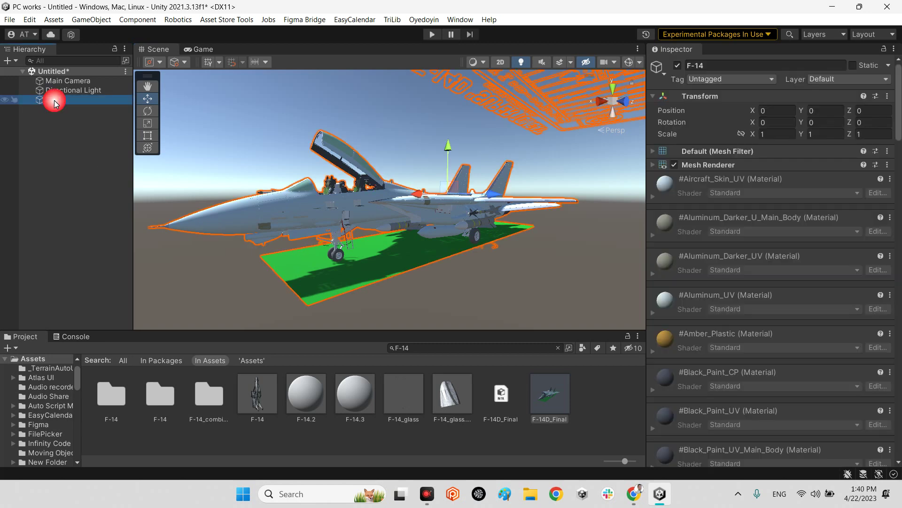
scroll(794, 206, down, 20)
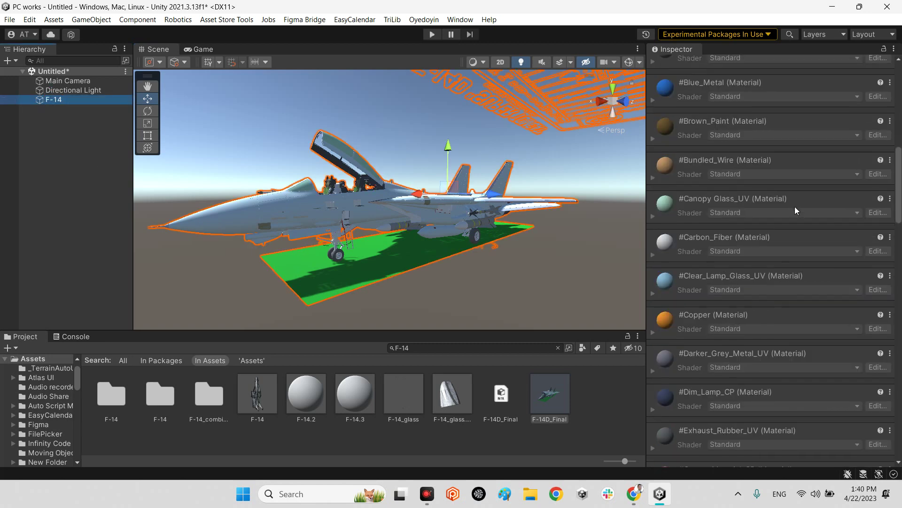
scroll(731, 425, down, 3)
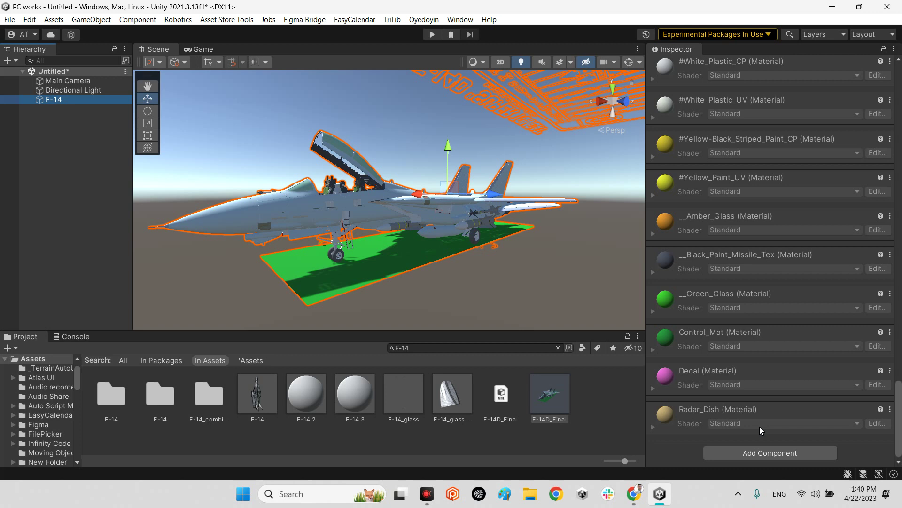
click(752, 453)
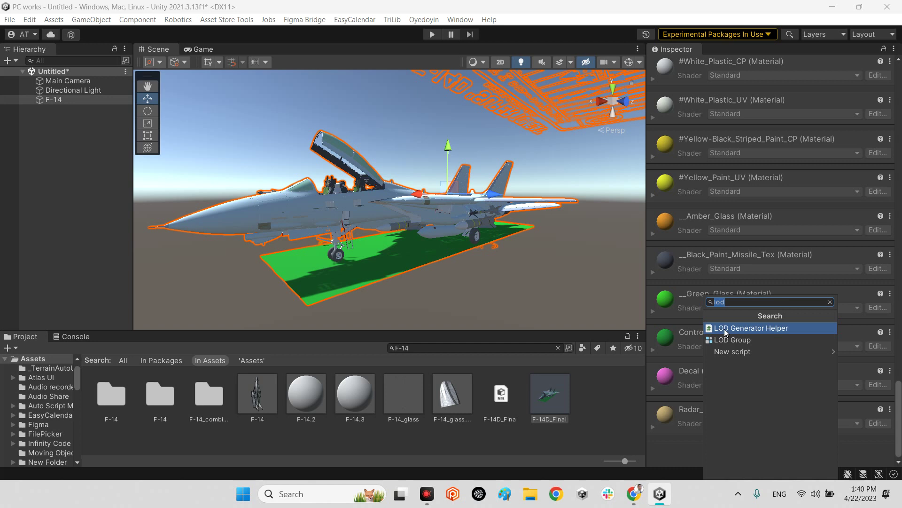
click(762, 332)
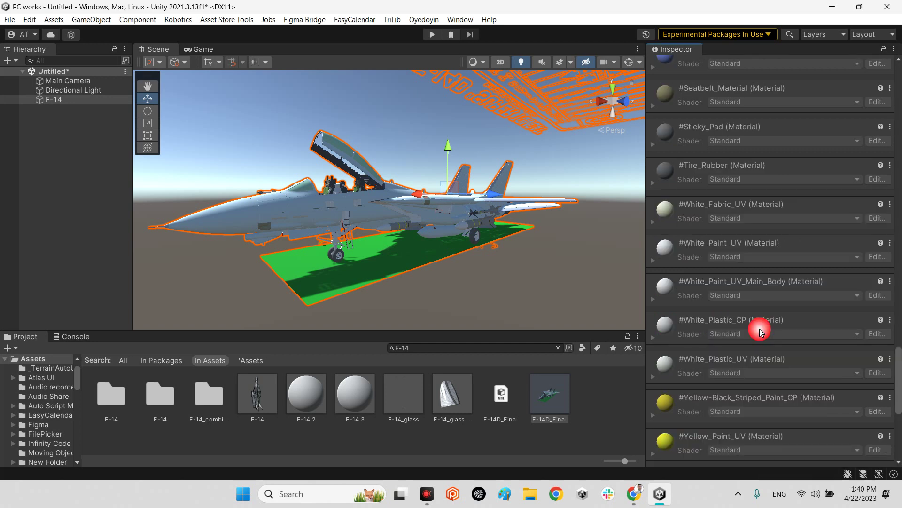
scroll(749, 343, up, 15)
scroll(749, 345, up, 15)
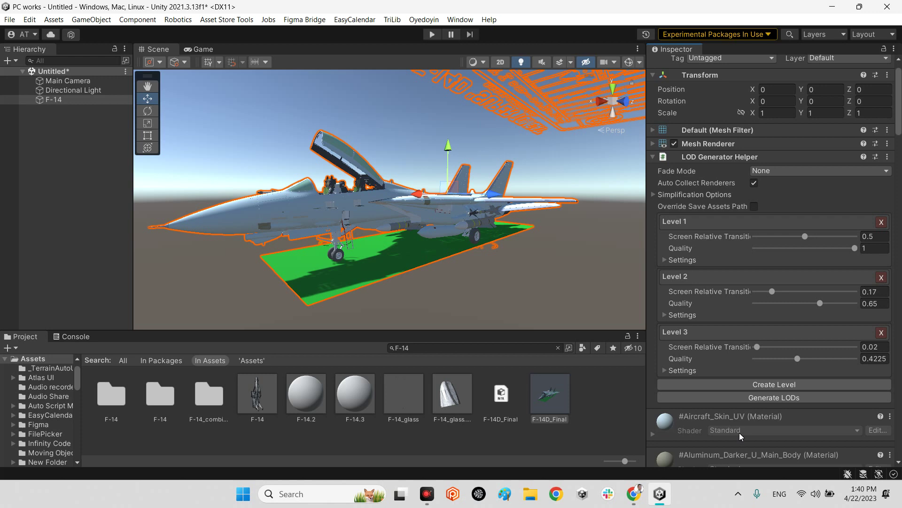
Generate the F-14 LODs, then drag the LOD Group slider to preview LOD 2, LOD 1 and LOD 0
click(760, 399)
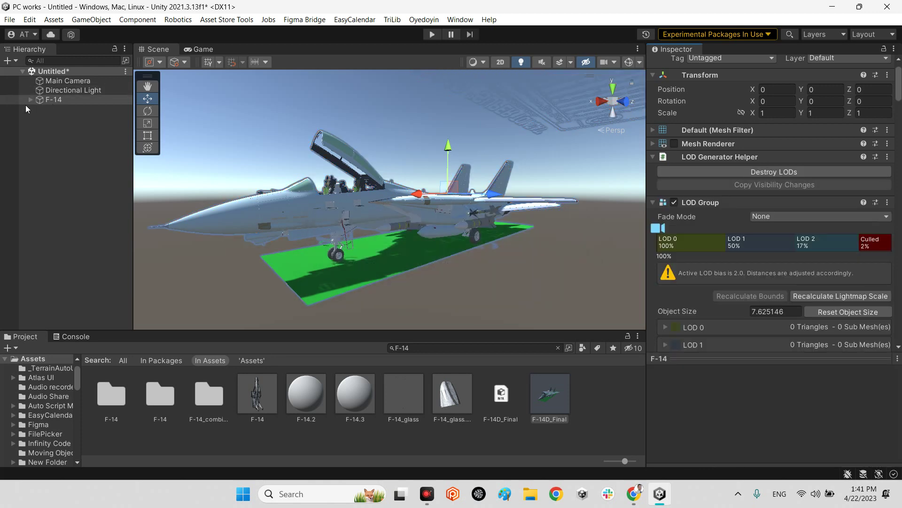
click(29, 99)
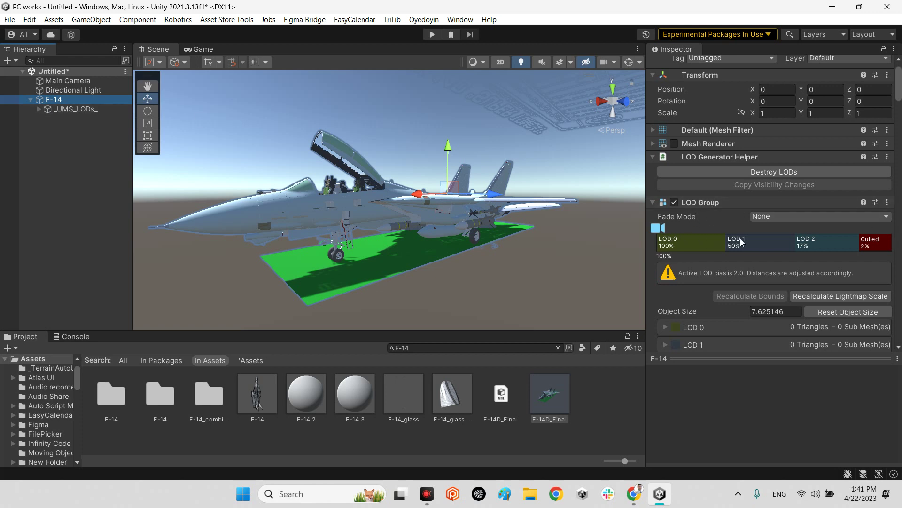
drag(664, 230, 828, 229)
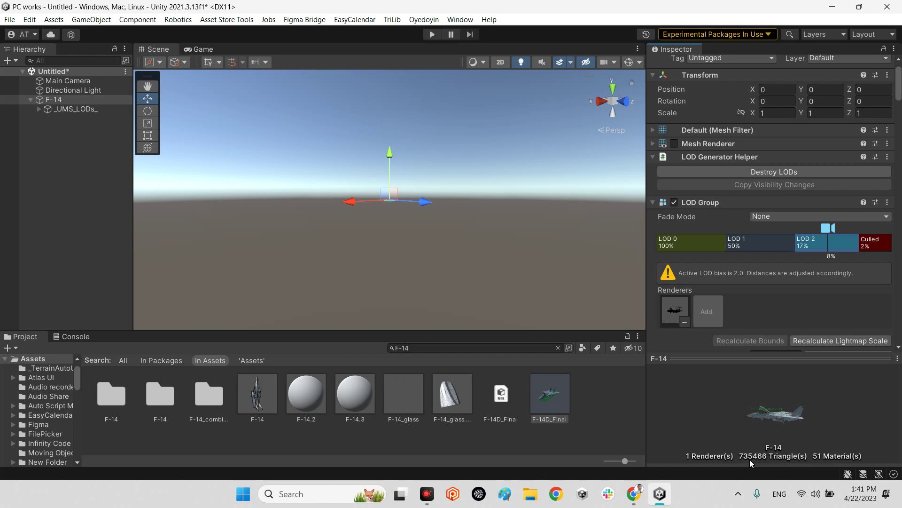
click(826, 228)
drag(826, 229, 755, 229)
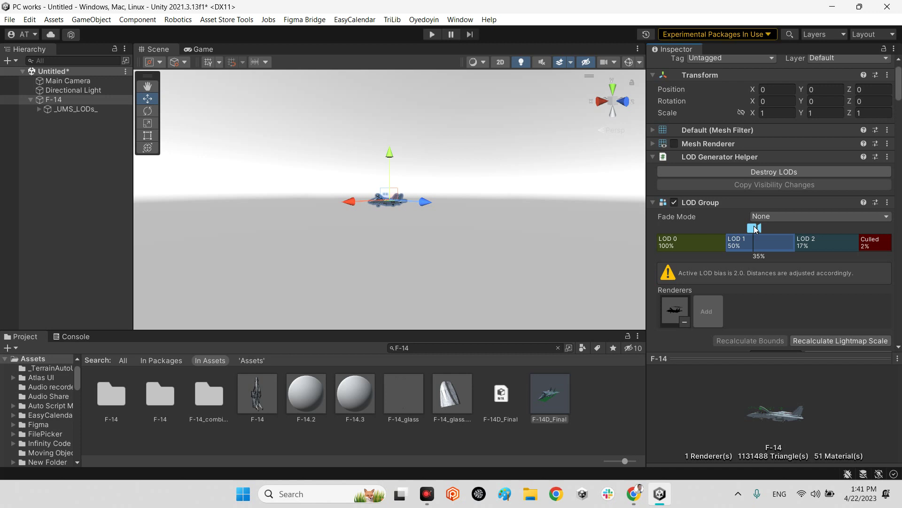
drag(754, 229, 646, 228)
Expand _UMS_LODs_ and deactivate Level00 and Level01 together
click(36, 120)
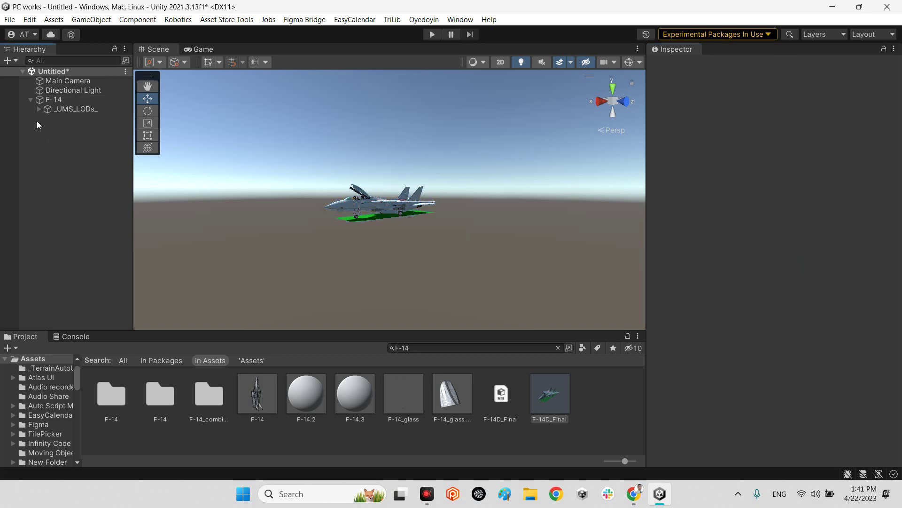
click(39, 109)
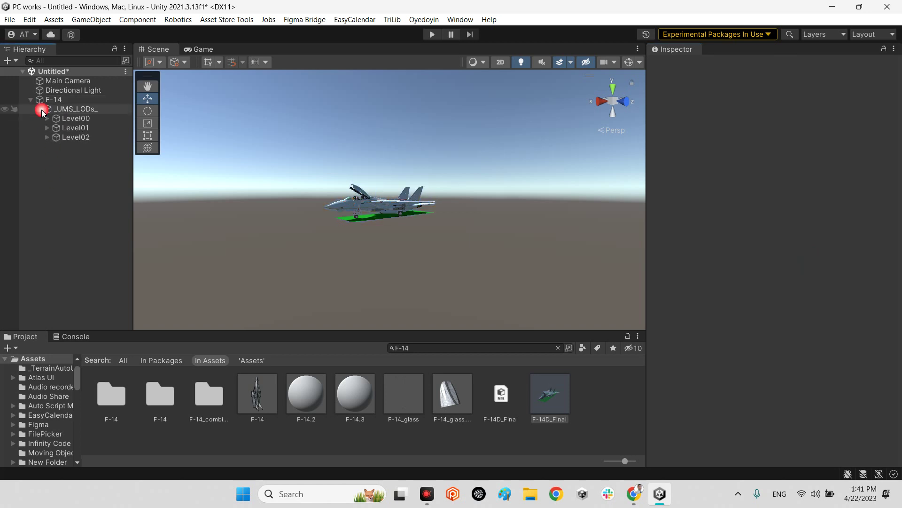
click(69, 121)
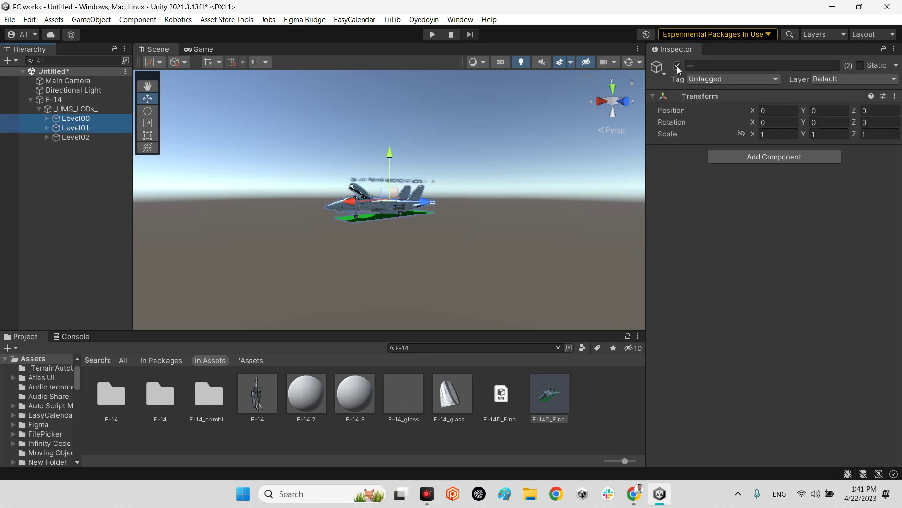
click(678, 66)
Select the Level02 mesh, fly into its cockpit to inspect it, then switch Level02 off
click(47, 137)
click(71, 148)
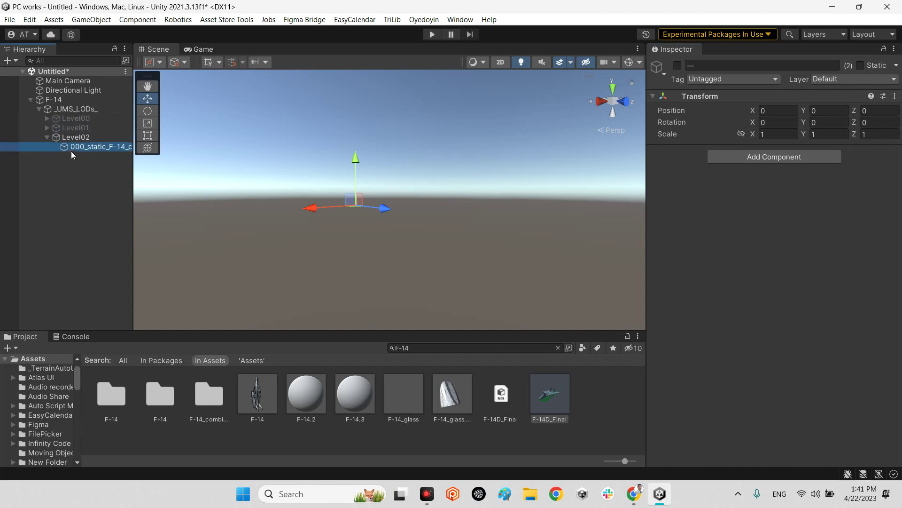
alt+drag(466, 267, 590, 228)
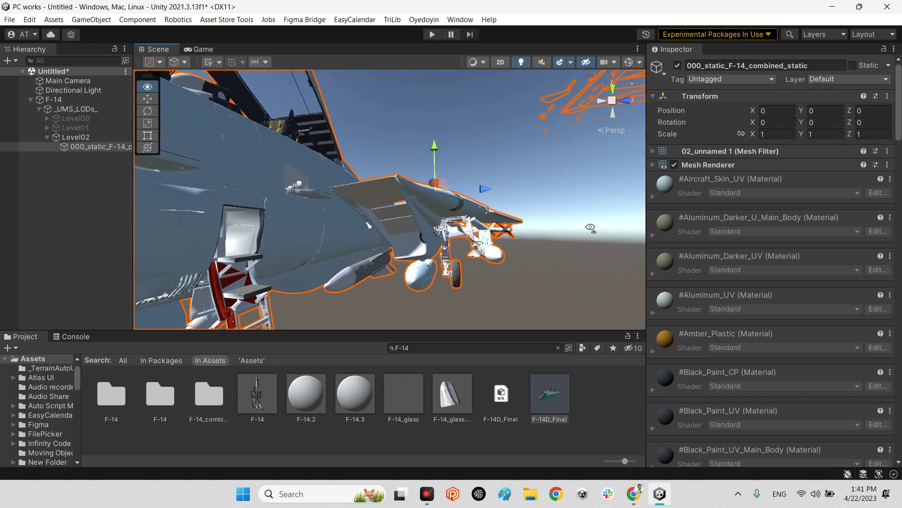
right_drag(591, 228, 101, 412)
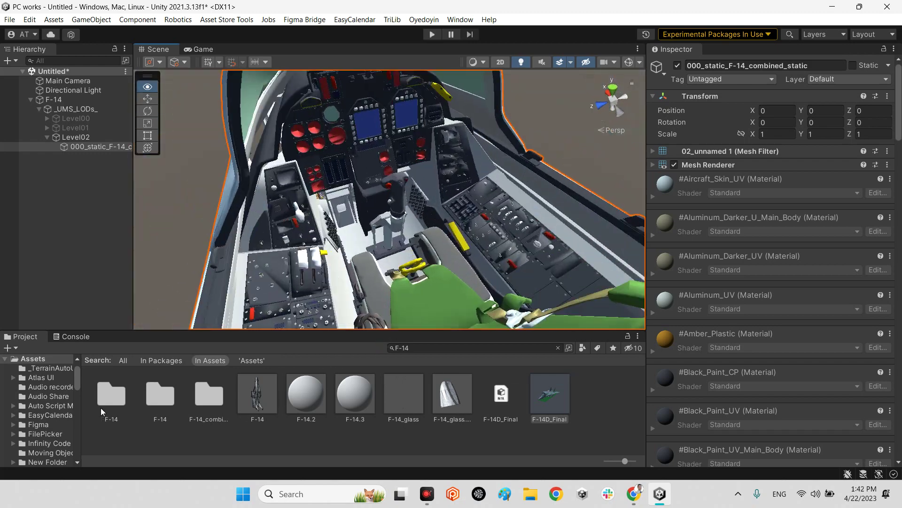
alt+drag(101, 412, 557, 262)
scroll(527, 278, down, 15)
click(72, 137)
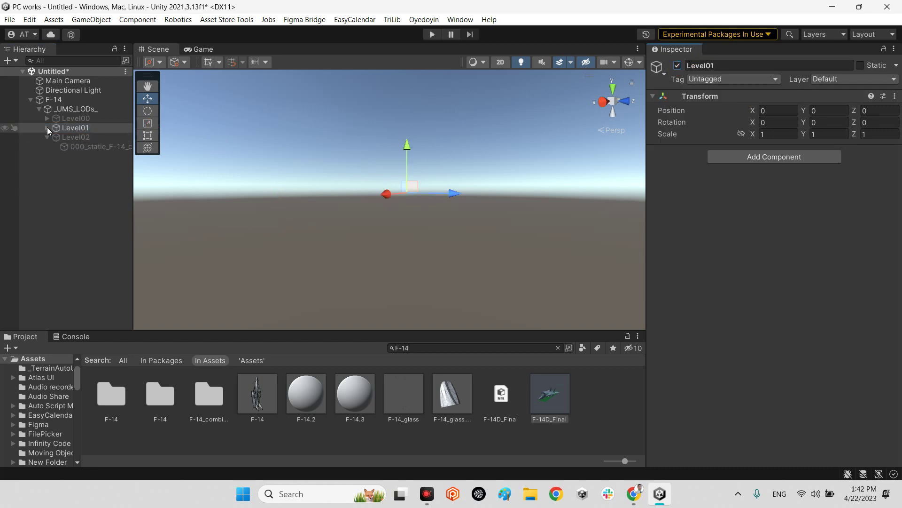
Select Level01's mesh and fly along the fuselage, then select and frame Level02
click(82, 137)
click(78, 224)
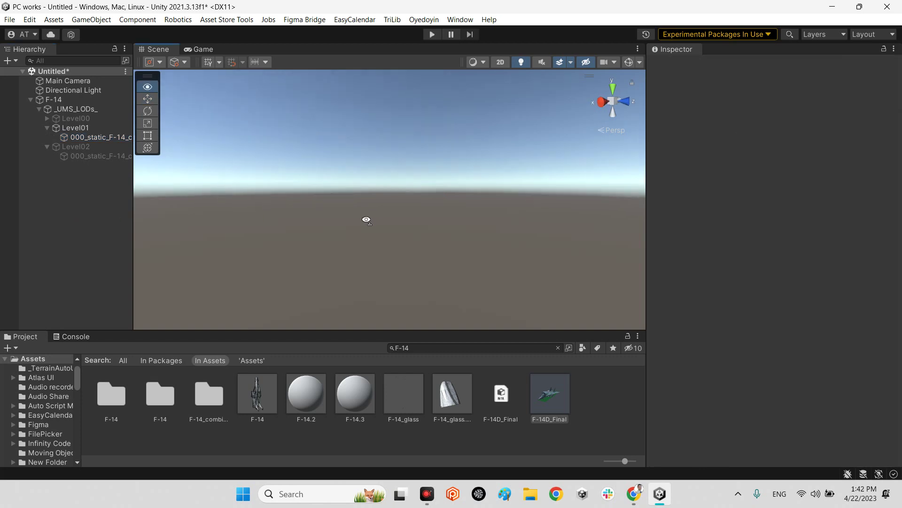
click(106, 139)
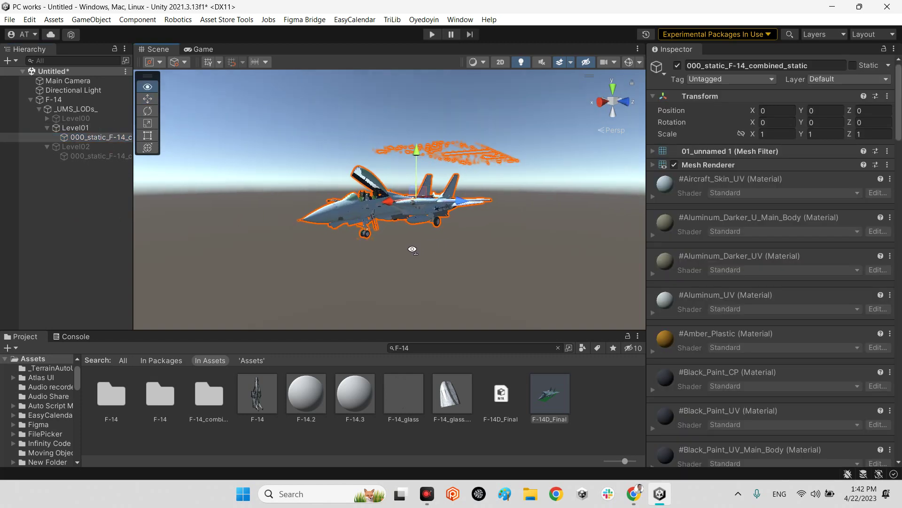
key(w)
right_drag(413, 249, 485, 210)
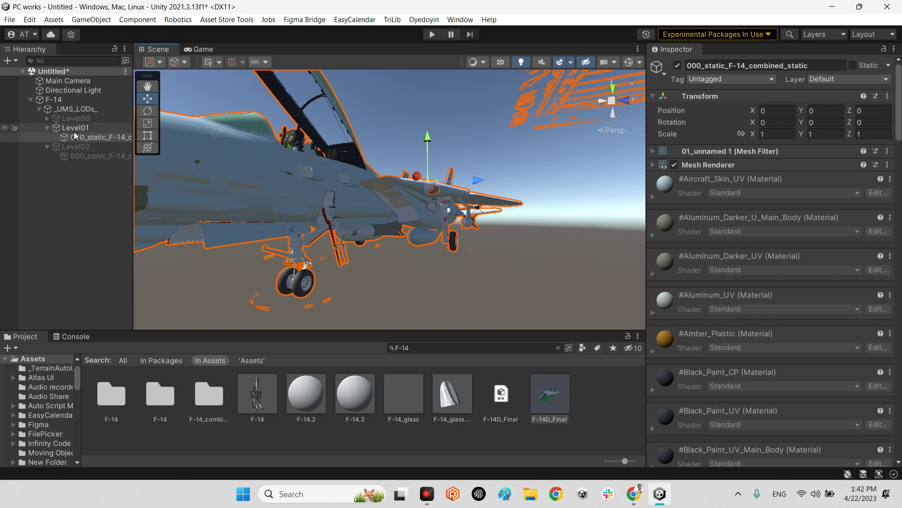
double_click(72, 145)
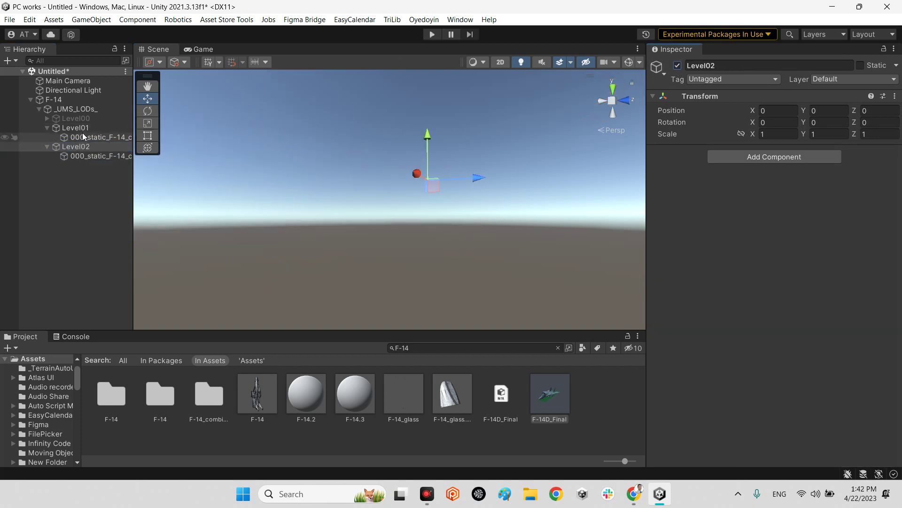
Reactivate Level00, frame its mesh, and fly around the full-detail F-14
click(673, 67)
click(50, 210)
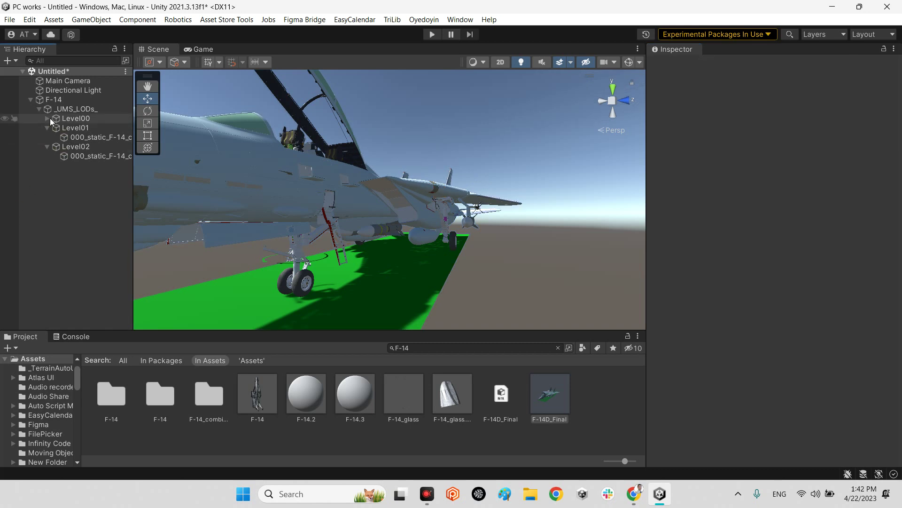
click(48, 118)
double_click(73, 128)
click(71, 205)
right_drag(471, 209, 389, 235)
key(w)
key(s)
key(s)
key(s)
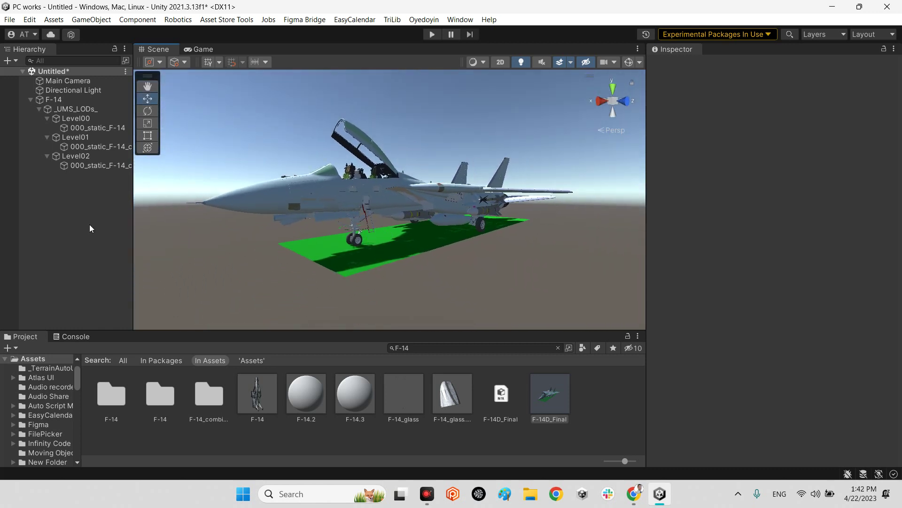